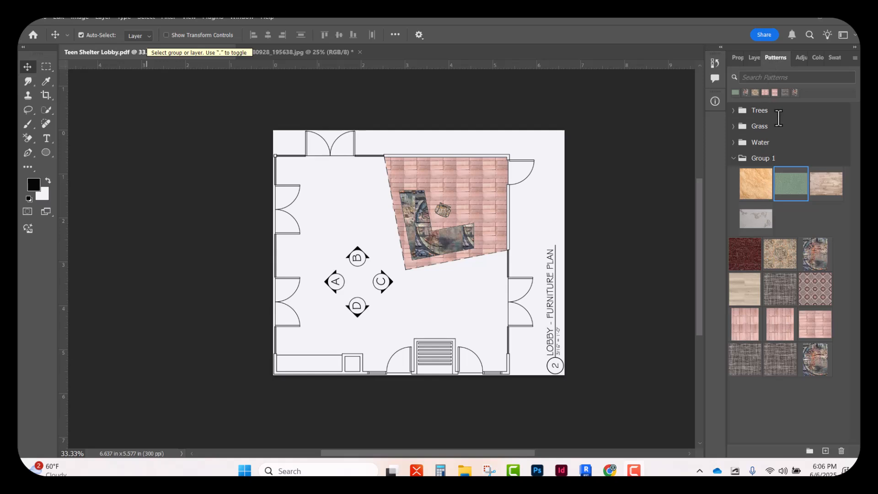
Switch to the texture photo document and undo its last image resize
left_click(240, 14)
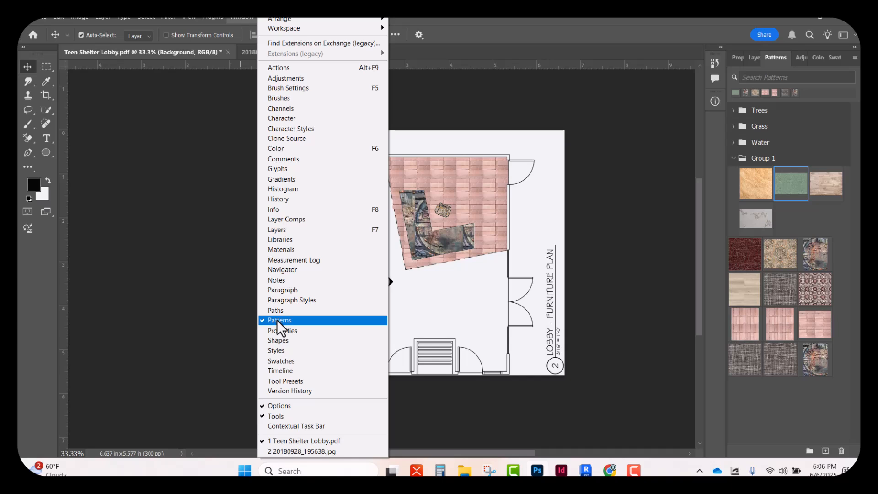
left_click(252, 18)
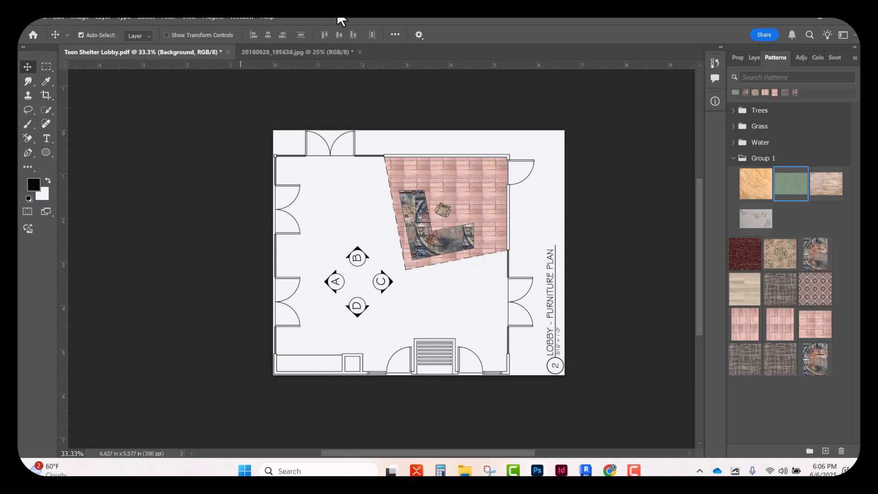
left_click(288, 51)
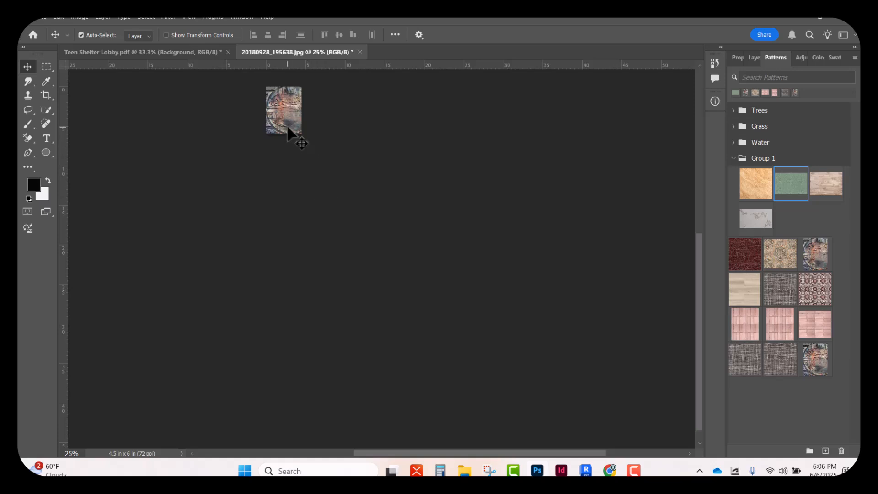
key("ctrl+z")
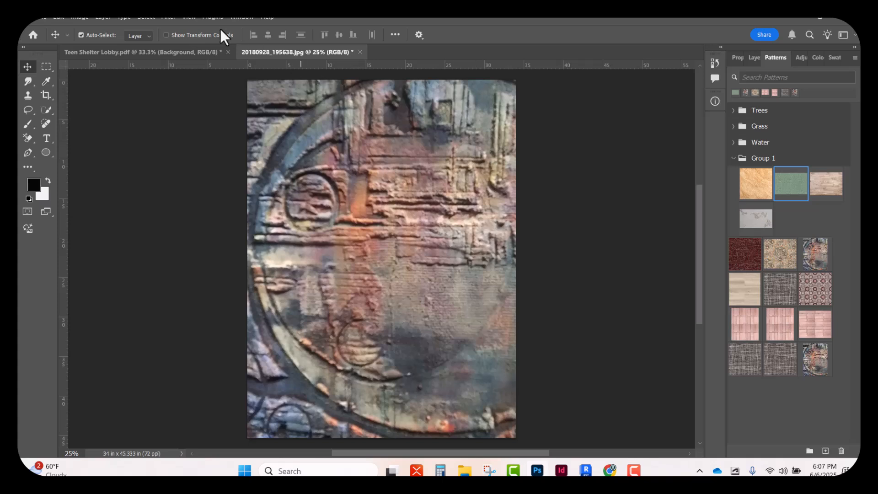
Check the texture photo's width, height and resolution in the Image Size settings
left_click(78, 18)
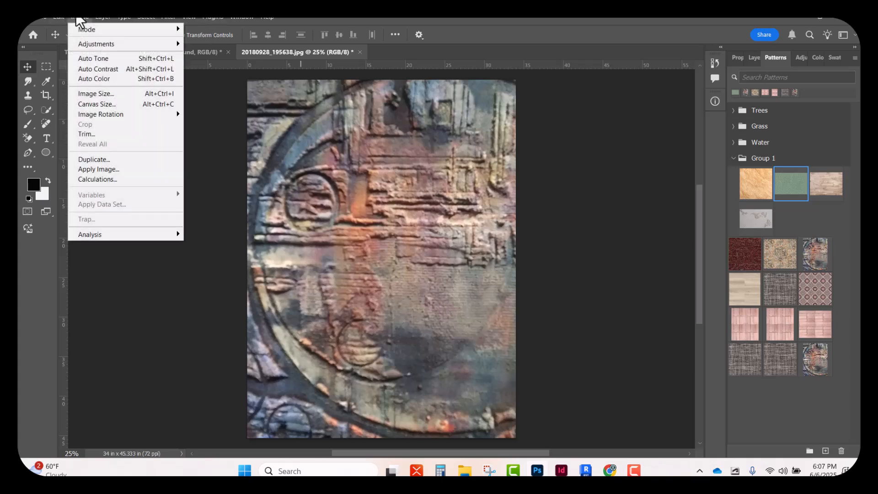
left_click(81, 95)
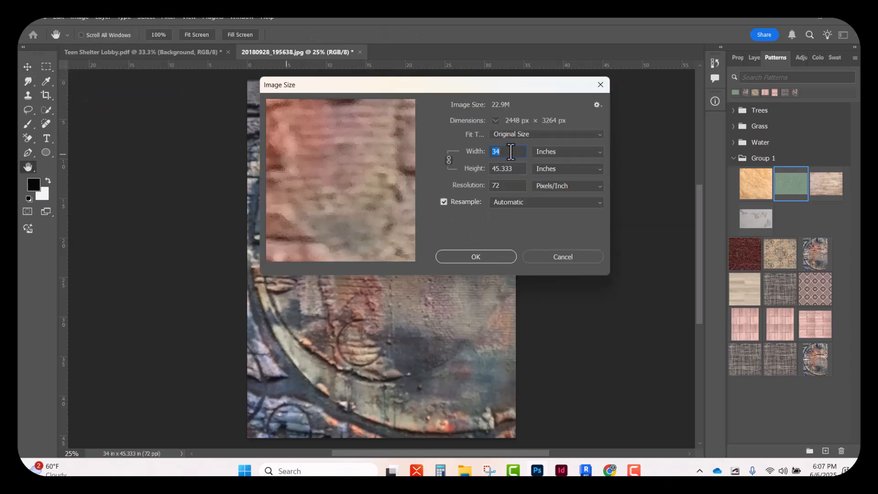
double_click(503, 185)
left_click(466, 257)
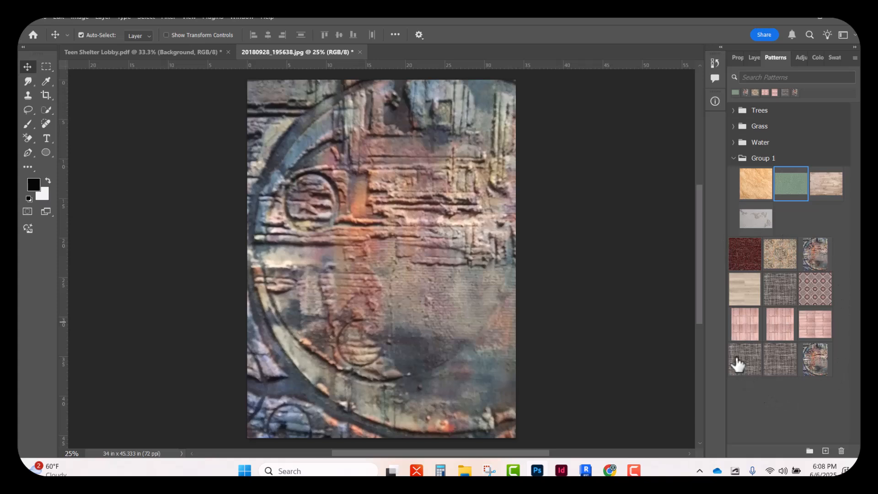
Return to the lobby plan and move the pink brick fill off the reception area and back into place
left_click(179, 51)
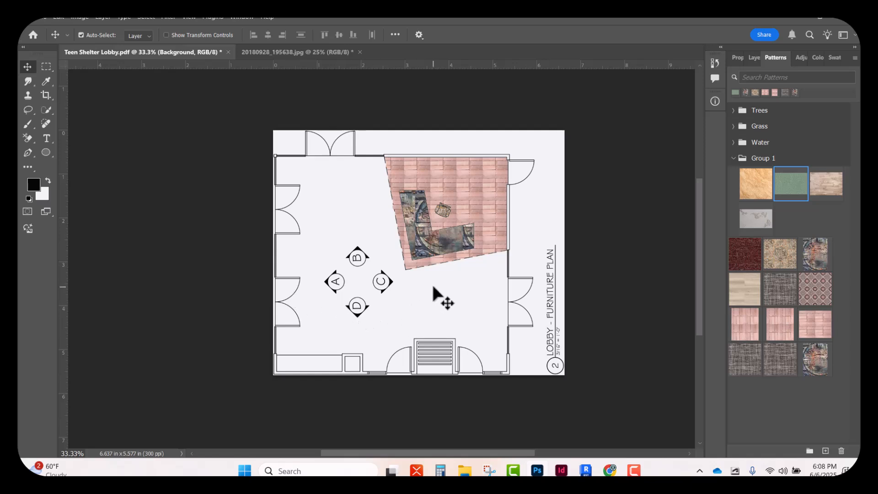
left_click(475, 186)
left_click_drag(475, 186, 380, 288)
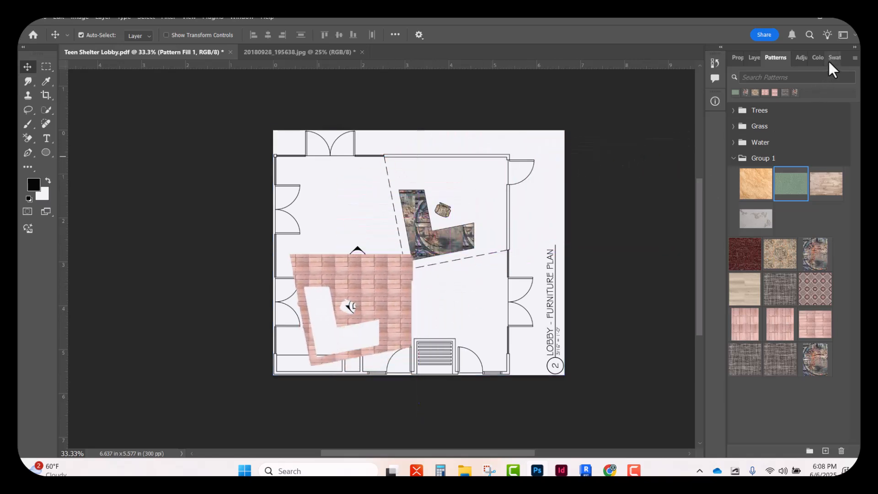
left_click(753, 58)
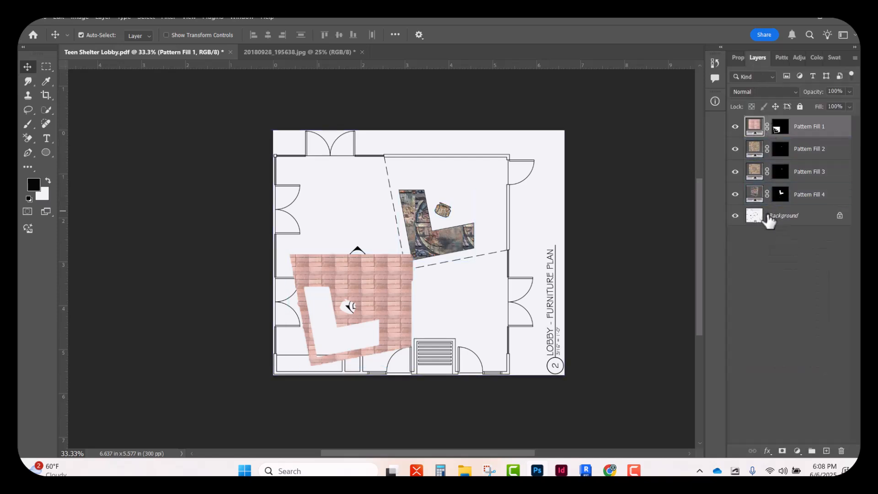
left_click_drag(373, 300, 478, 211)
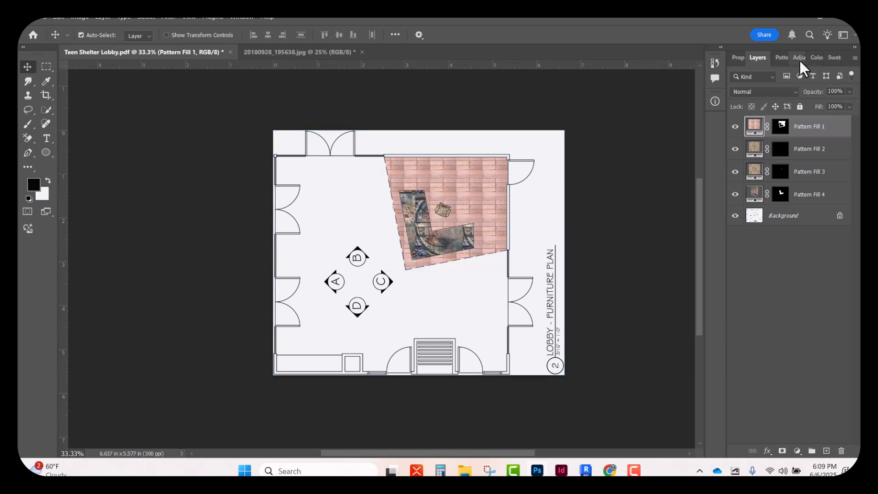
Swap the reception floor's fill to the vertical pink brick pattern and back to the horizontal one
left_click(780, 55)
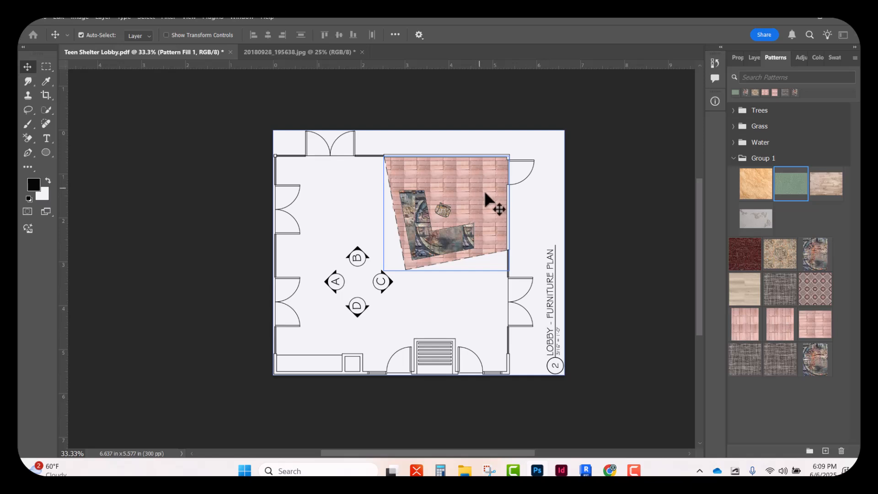
left_click(820, 328)
left_click(778, 323)
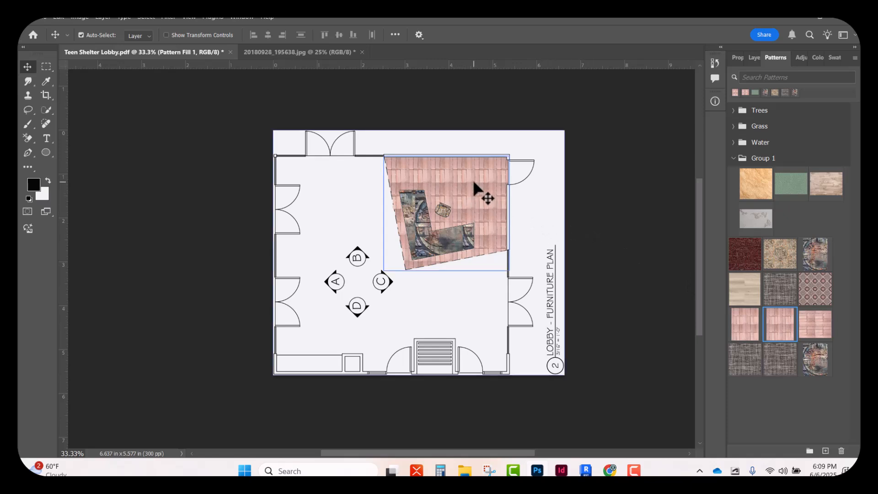
left_click(818, 329)
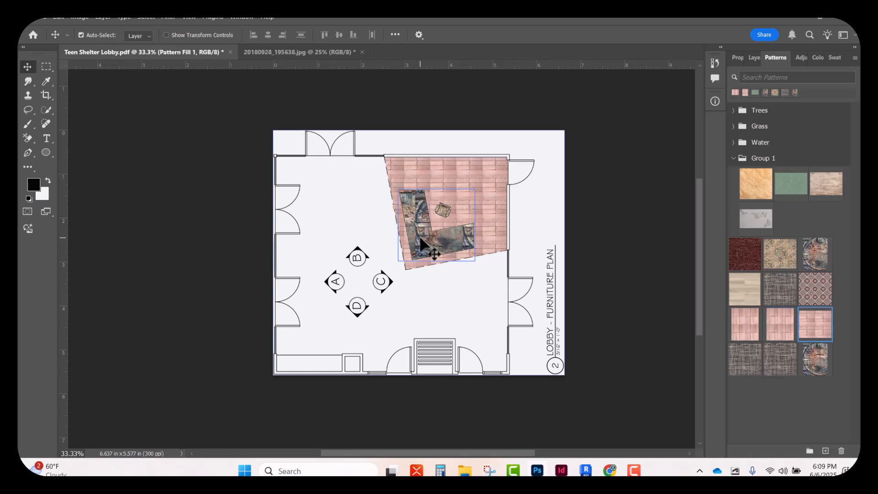
Undo the desk and chair pattern fills, back to the selection of the chair's armrests and backrest
left_click_drag(421, 238, 435, 316)
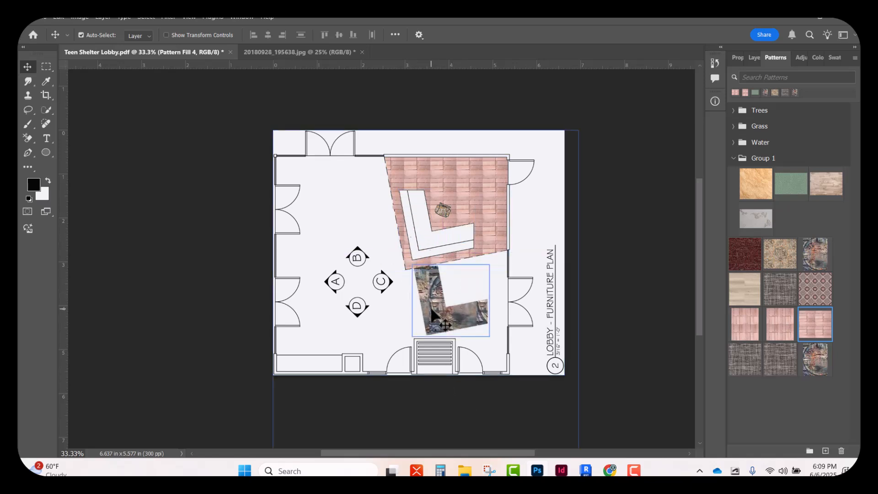
key("ctrl+z")
key("ctrl+plus")
key("ctrl+plus")
key("ctrl+plus")
key("ctrl+plus")
key("ctrl+plus")
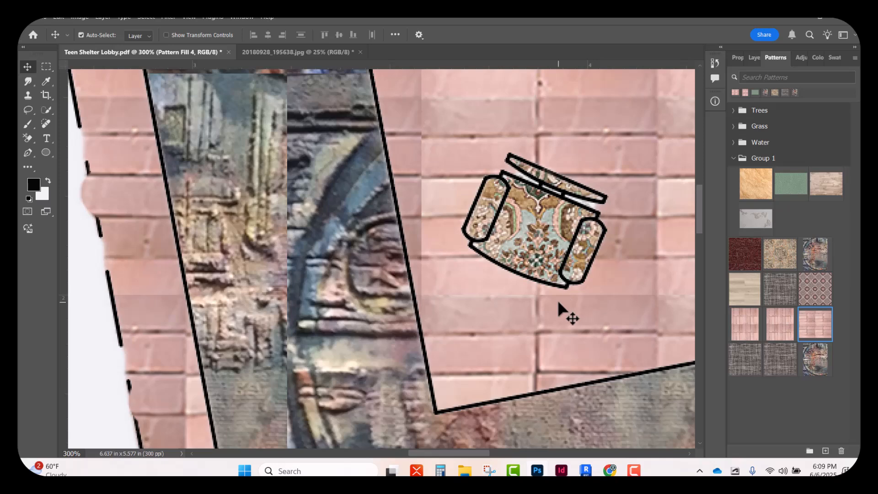
key("ctrl+z")
key("ctrl+z")
key("ctrl+z")
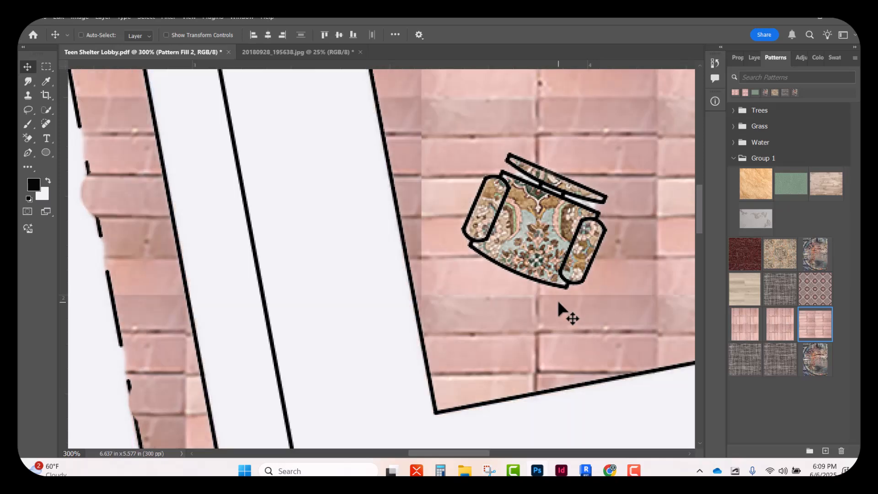
key("ctrl+z")
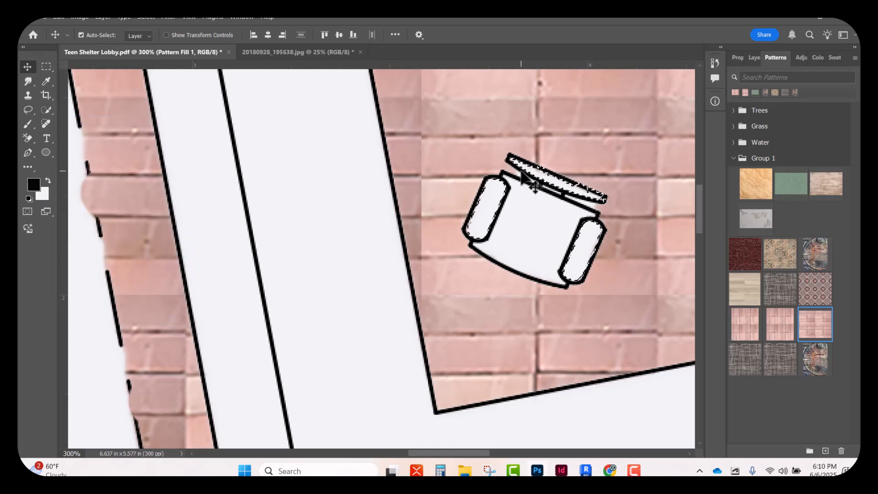
Fill the chair's armrests and backrest with the tan floral pattern, and quick-select the seat with a size 45 brush
left_click_drag(780, 253, 577, 255)
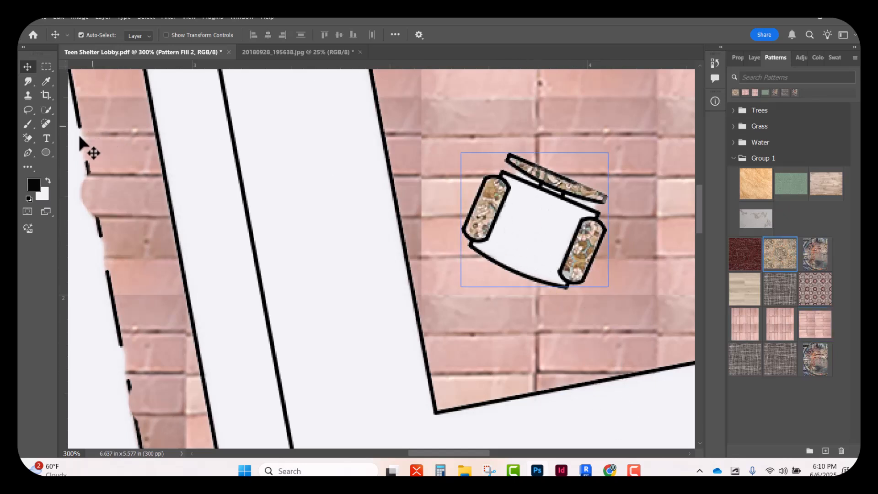
left_click(42, 110)
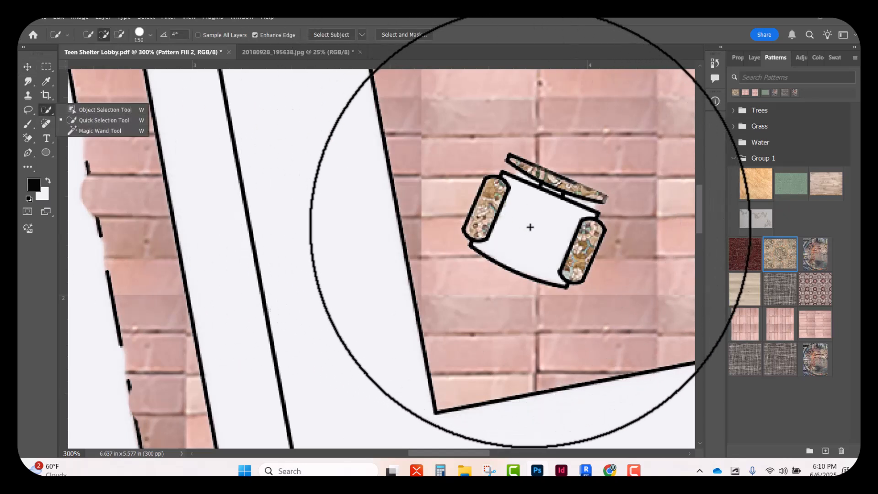
key("bracketleft")
key("bracketleft")
key("bracketleft")
key("bracketleft")
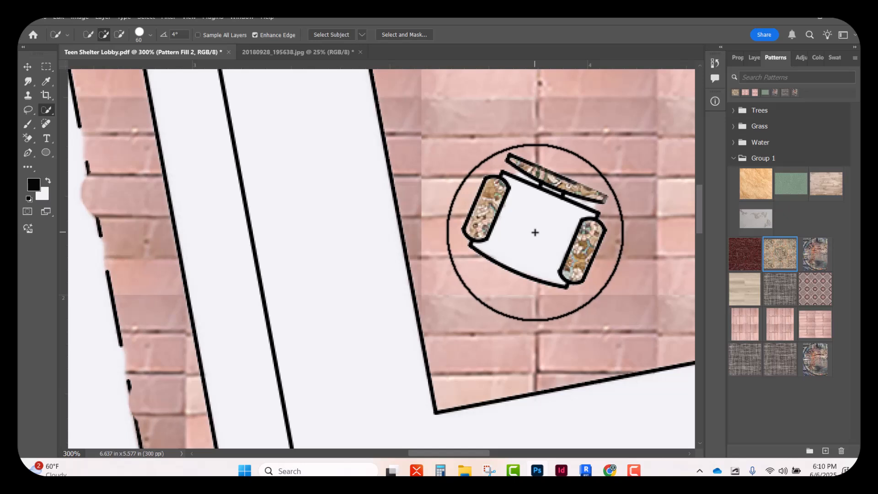
key("bracketleft")
key("bracketright")
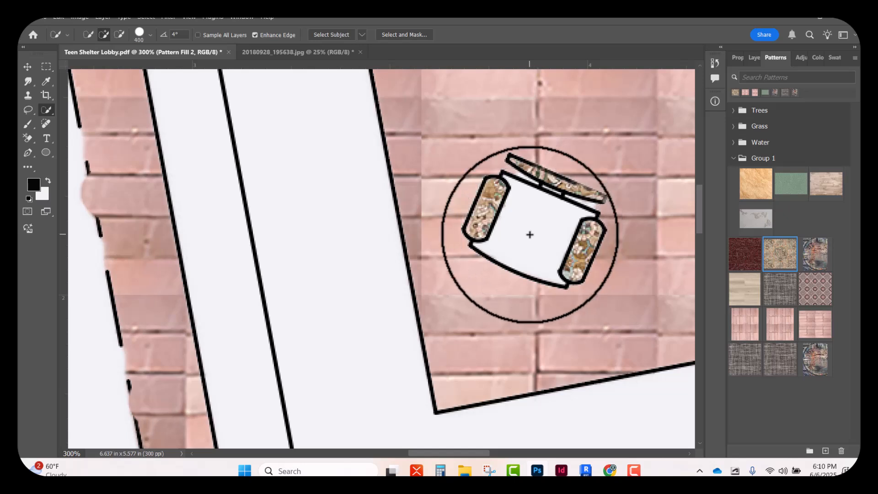
key("bracketleft")
key("bracketleft")
left_click(532, 232)
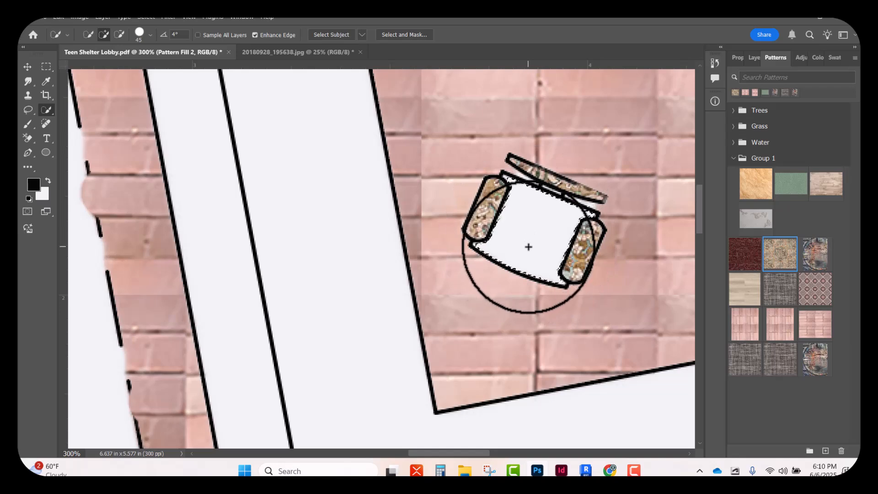
Add the missed corner between the seat's back edge and the armrest to the selection with a size 3 brush
scroll(529, 247, "up", 6)
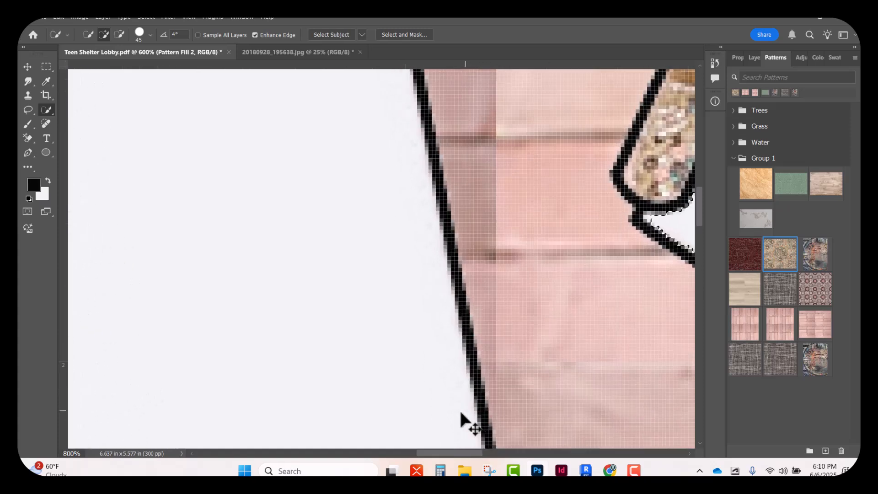
key("bracketleft")
key("bracketleft")
key("bracketleft")
key("bracketleft")
key("bracketleft")
key("bracketleft")
key("bracketleft")
key("bracketleft")
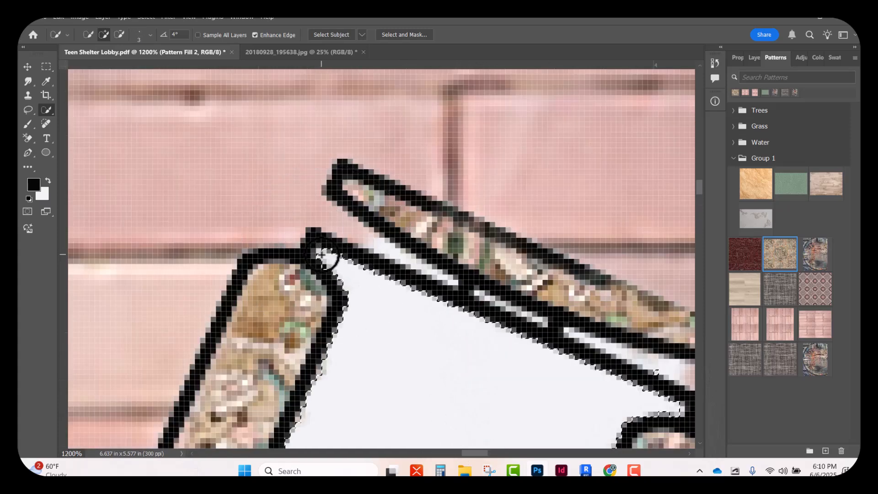
left_click(324, 255)
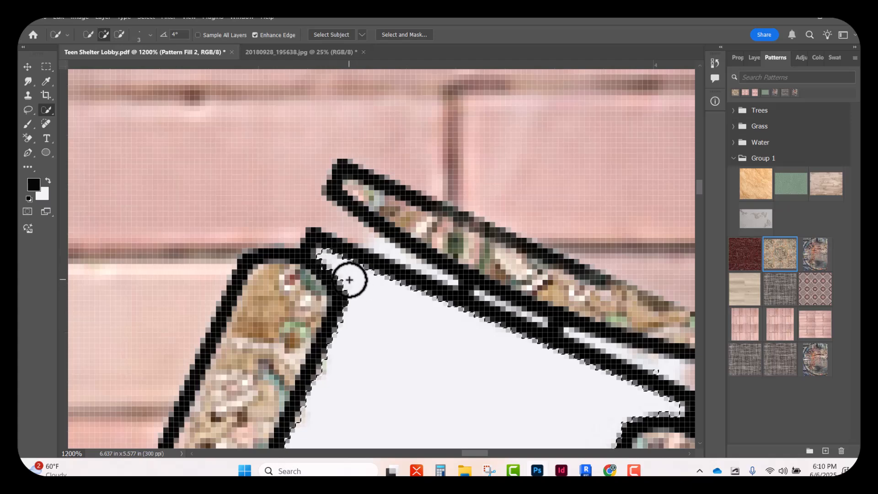
Fill the selected chair seat with the tan floral pattern
key("ctrl+minus")
key("ctrl+minus")
key("ctrl+minus")
scroll(363, 296, "down", 3)
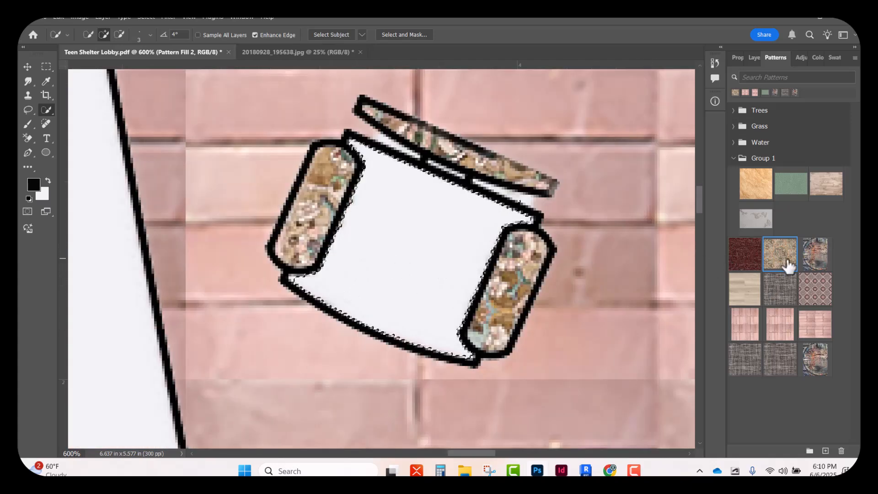
left_click_drag(789, 265, 420, 251)
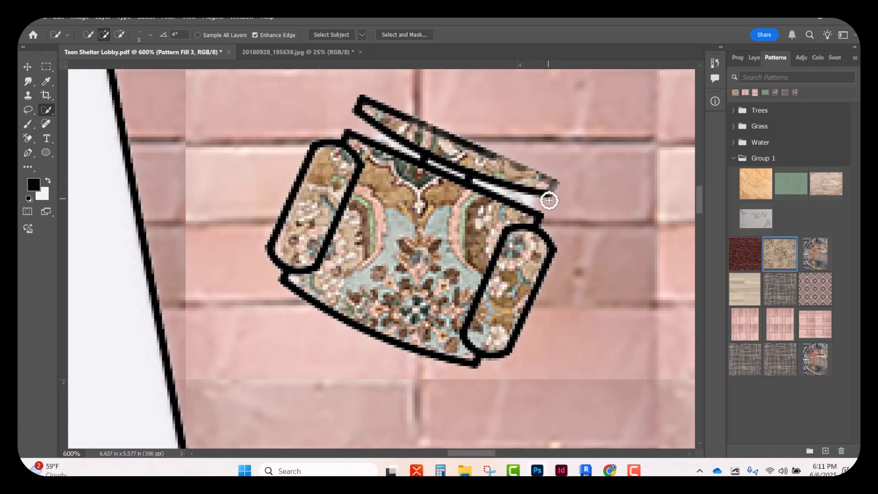
Examine the chair's pattern fill up close and against the surrounding plan
key("ctrl+minus")
key("ctrl+minus")
key("ctrl+minus")
key("ctrl+minus")
key("ctrl+minus")
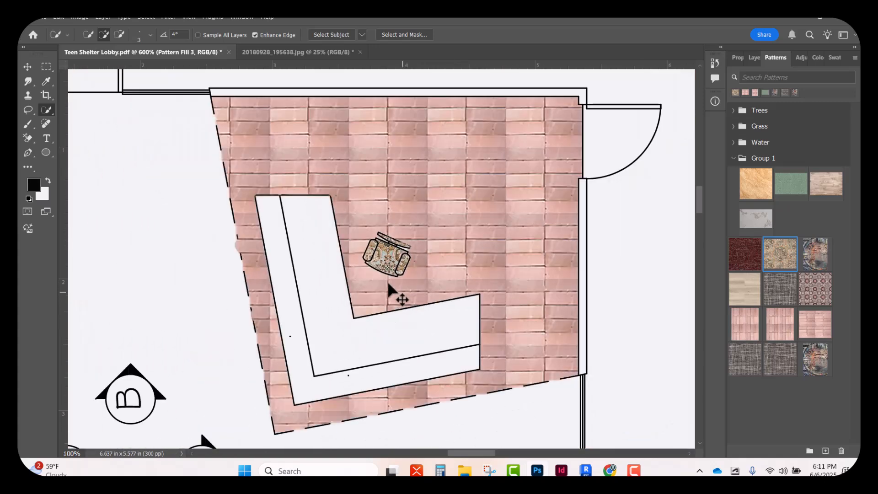
key("ctrl+minus")
key("ctrl+minus")
key("ctrl+plus")
key("ctrl+plus")
key("ctrl+plus")
key("ctrl+plus")
key("ctrl+plus")
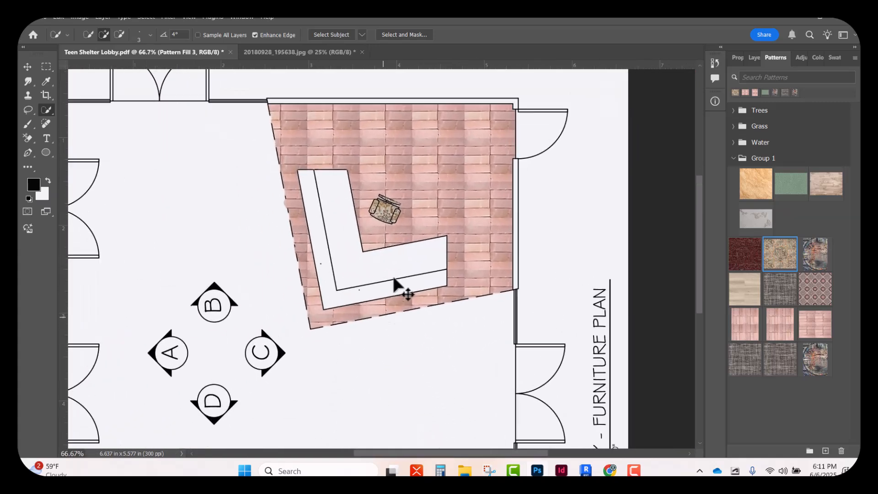
scroll(386, 167, "up", 5)
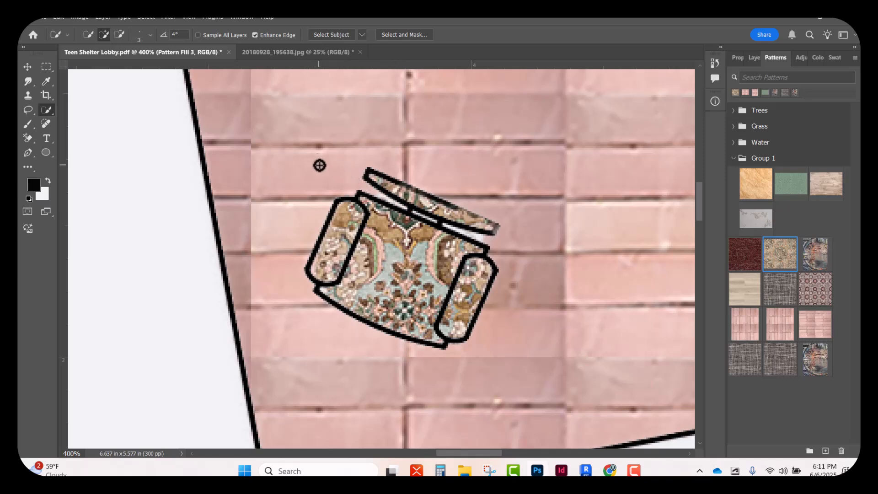
Quick-select the lobby floor outside the reception area with an enlarged brush and fill it with the wood plank pattern
key("ctrl+minus")
key("ctrl+minus")
key("ctrl+minus")
key("ctrl+minus")
key("ctrl+minus")
key("ctrl+minus")
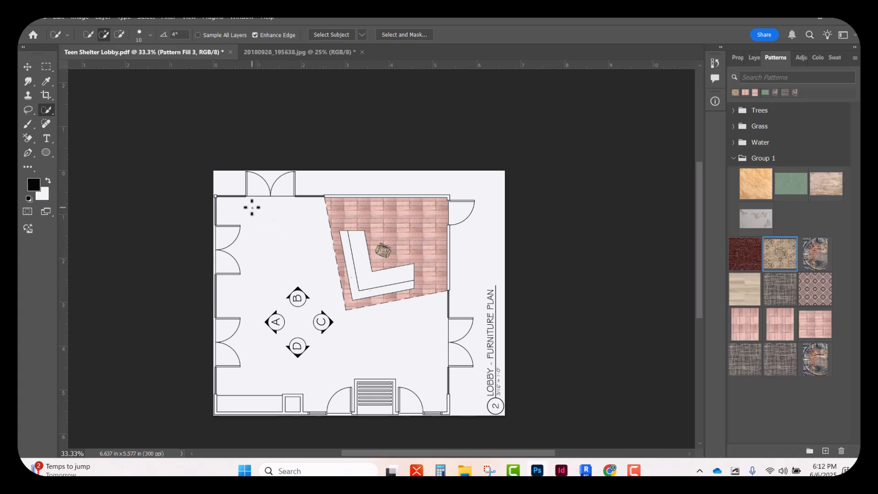
key("bracketright")
key("bracketright")
key("bracketright")
key("bracketright")
key("bracketright")
key("bracketright")
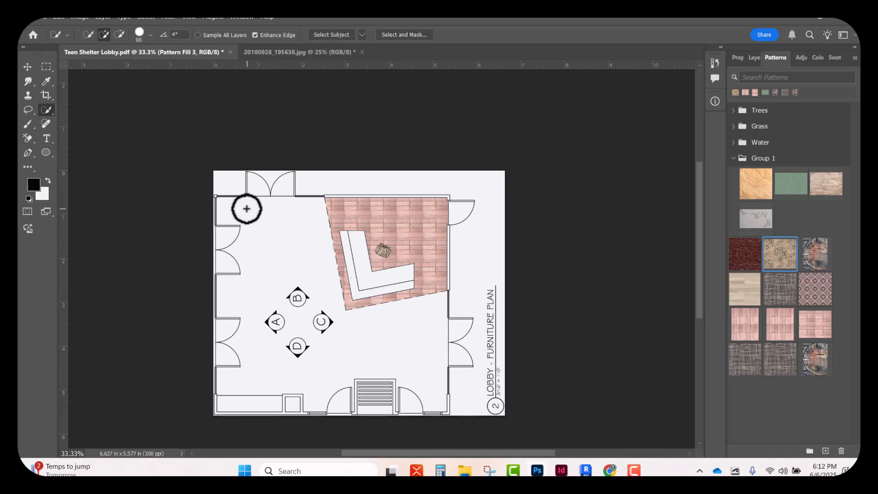
mouse_move(238, 211)
left_mouse_down()
mouse_move(280, 225)
mouse_move(300, 273)
mouse_move(290, 356)
mouse_move(277, 313)
mouse_move(281, 326)
mouse_move(323, 316)
mouse_move(310, 323)
mouse_move(317, 328)
left_mouse_up()
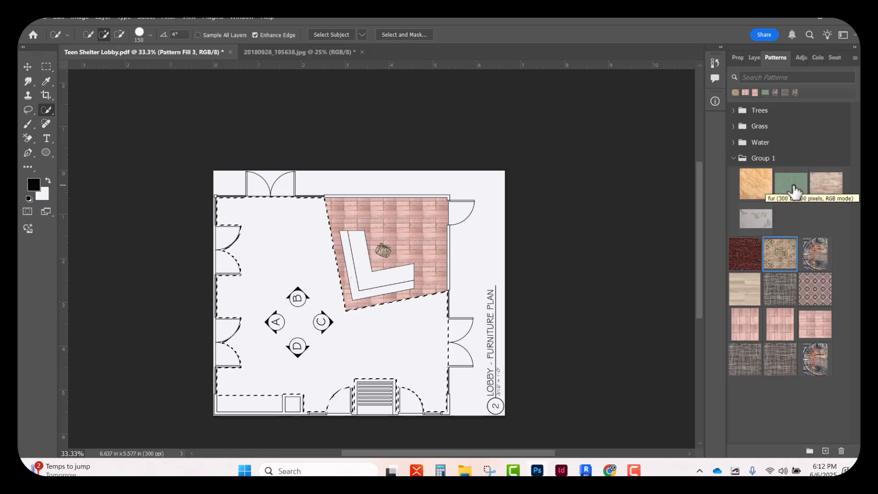
left_click_drag(828, 191, 382, 344)
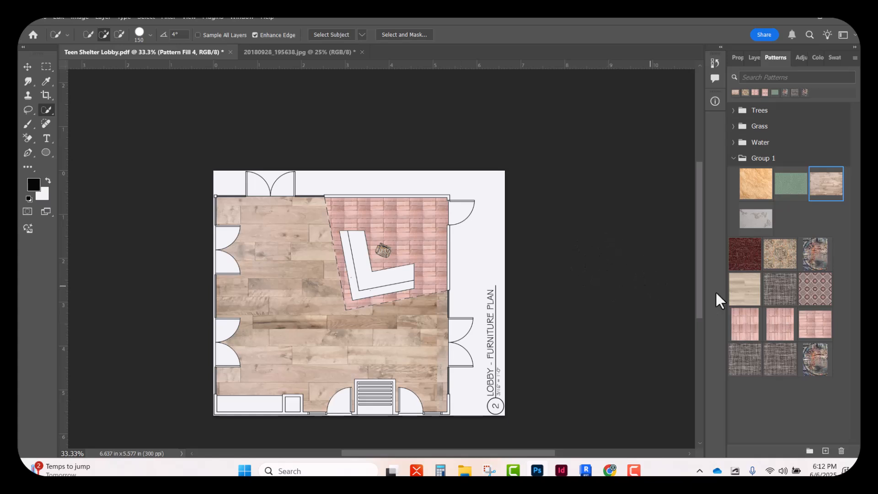
Replace the lobby floor's fill outside the reception area with the light wood plank pattern
left_click_drag(752, 295, 343, 337)
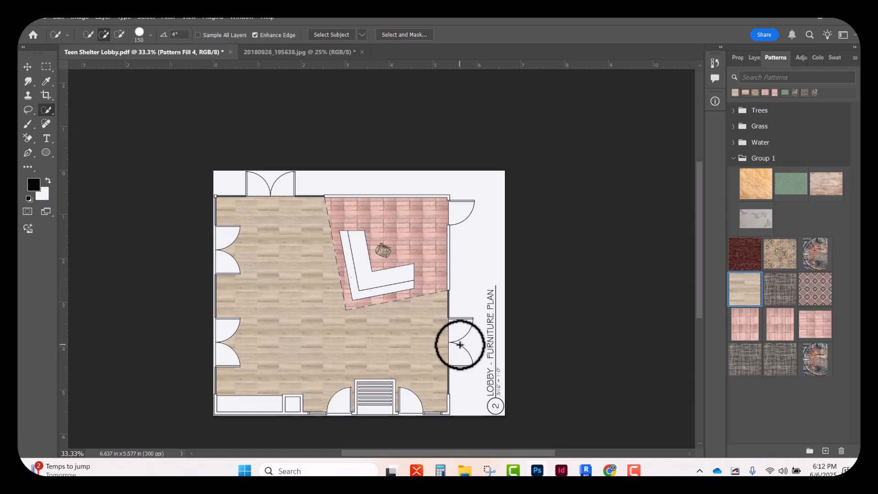
left_click(818, 363)
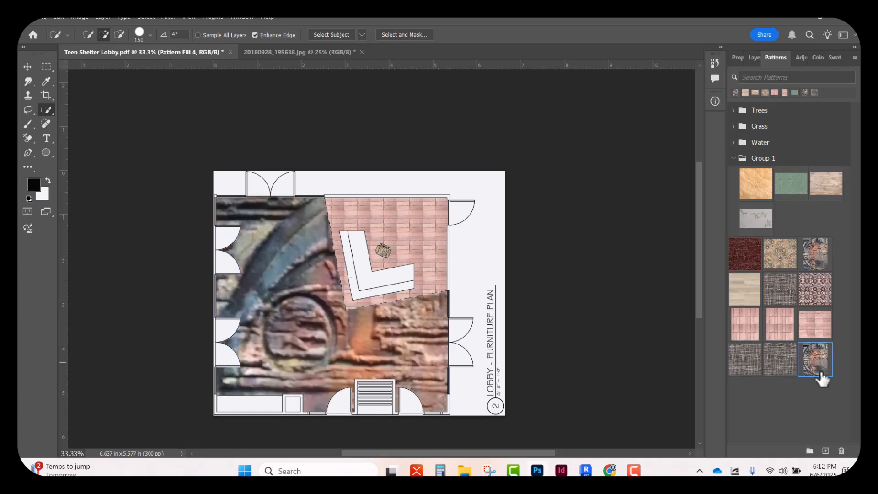
key("ctrl+z")
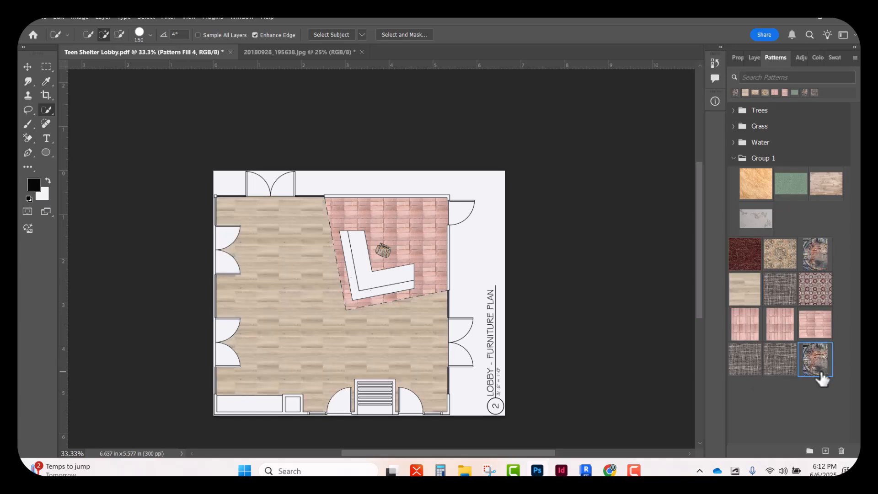
left_click_drag(823, 370, 379, 289)
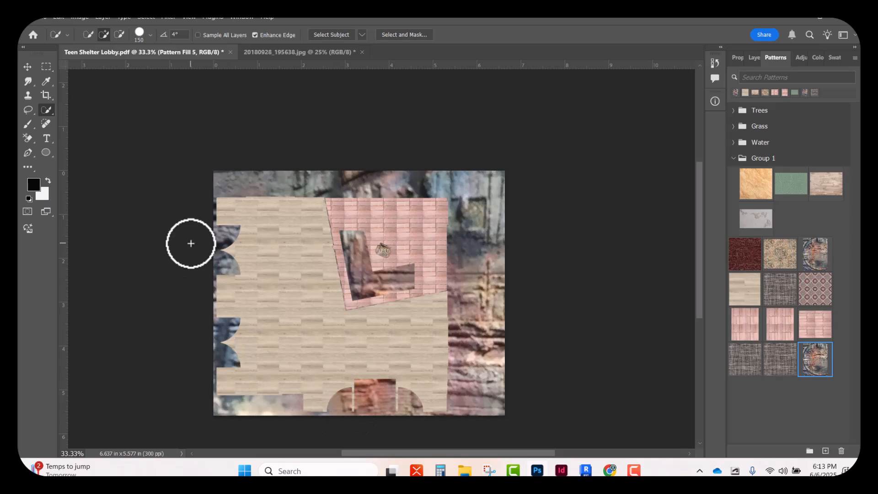
key("ctrl+z")
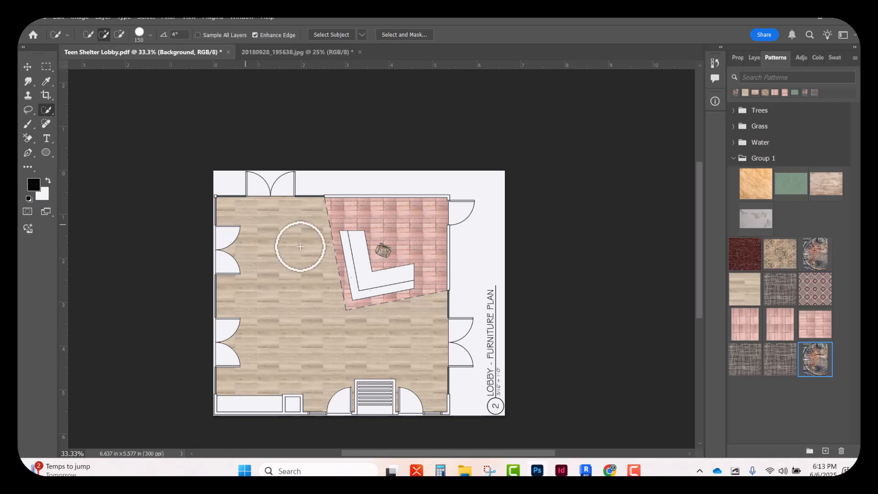
left_click(357, 250)
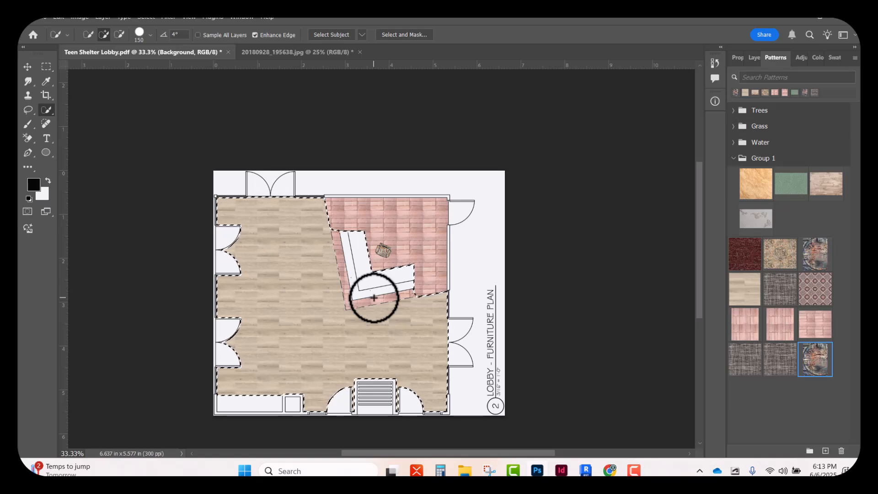
key("ctrl+d")
Quick-select the L-shaped reception desk with the brush reduced to size 70
scroll(374, 298, "up", 6)
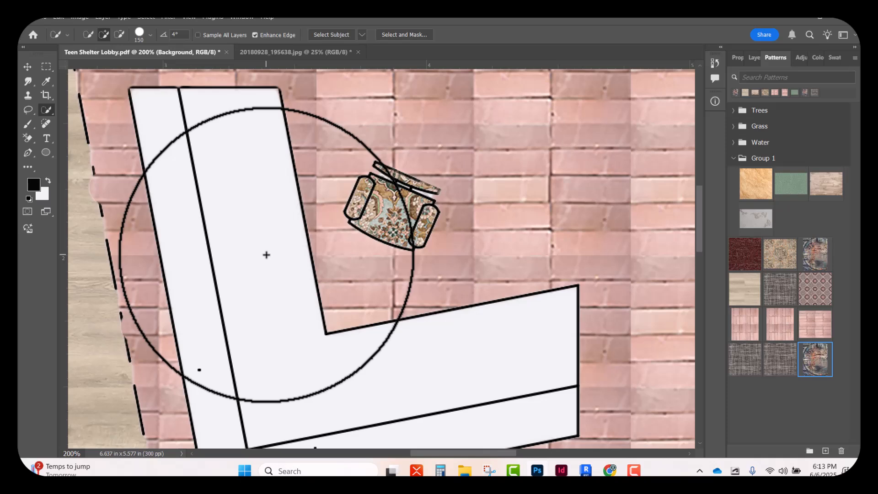
key("ctrl+minus")
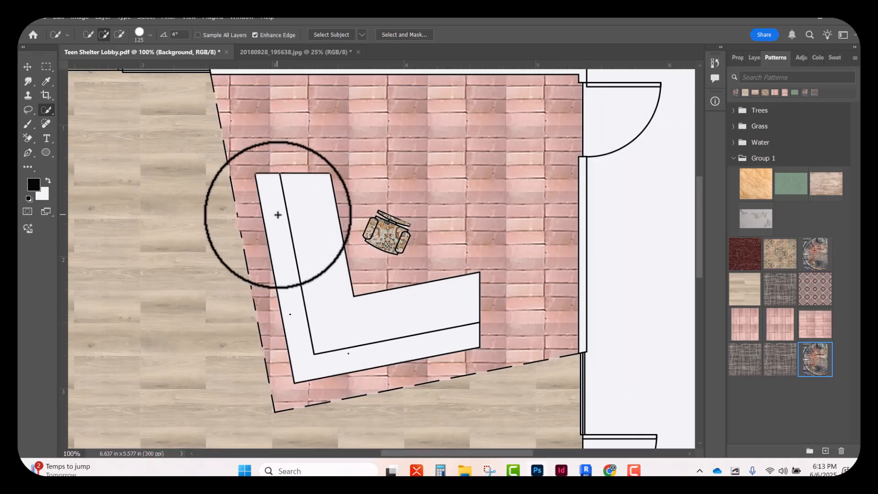
key("bracketleft")
key("bracketleft")
key("bracketleft")
key("bracketleft")
left_click(301, 227)
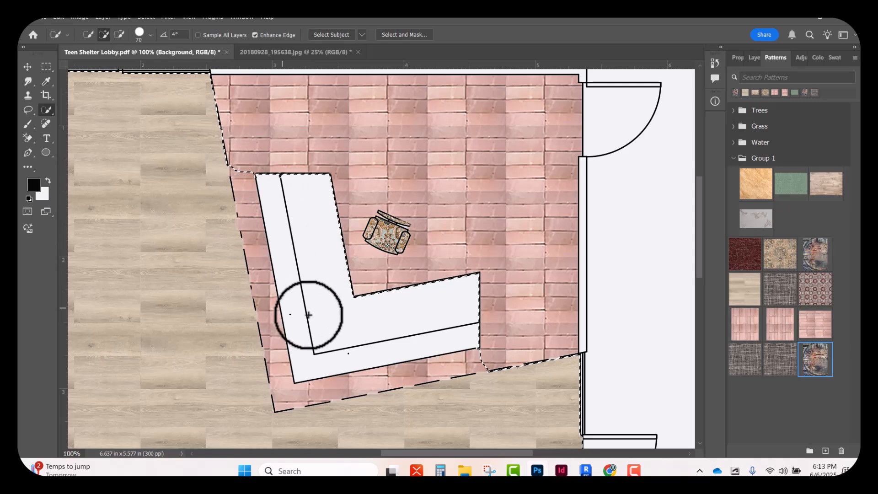
Subtract the lobby floor along the wall with the two pairs of double doors from the selection, using a size 150 brush
key("ctrl+minus")
key("ctrl+minus")
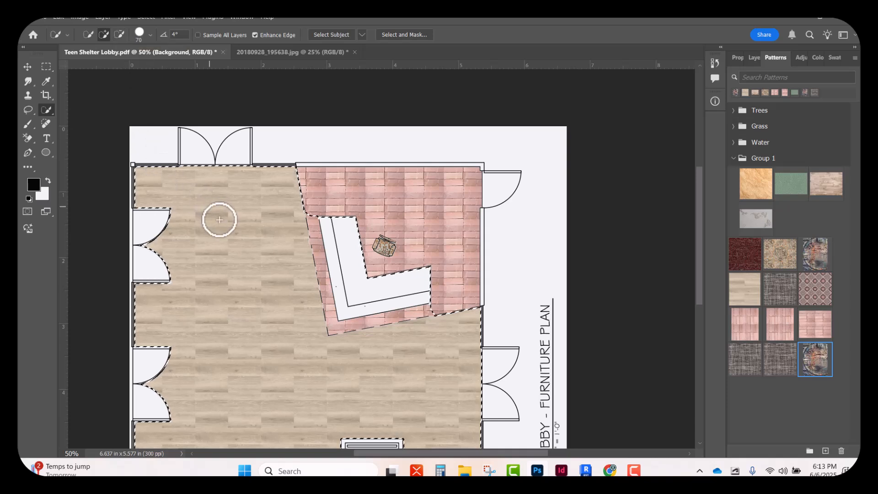
left_click(119, 34)
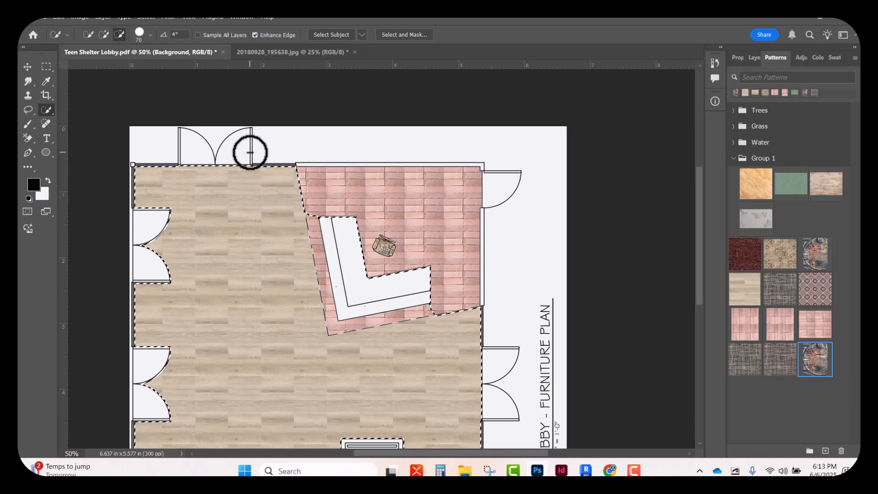
key("bracketright")
key("bracketright")
key("bracketright")
key("bracketright")
key("bracketright")
mouse_move(259, 153)
left_mouse_down()
mouse_move(222, 184)
mouse_move(188, 250)
mouse_move(152, 174)
mouse_move(123, 172)
mouse_move(138, 214)
mouse_move(169, 176)
mouse_move(187, 198)
mouse_move(151, 246)
mouse_move(153, 329)
mouse_move(142, 289)
mouse_move(143, 443)
left_mouse_up()
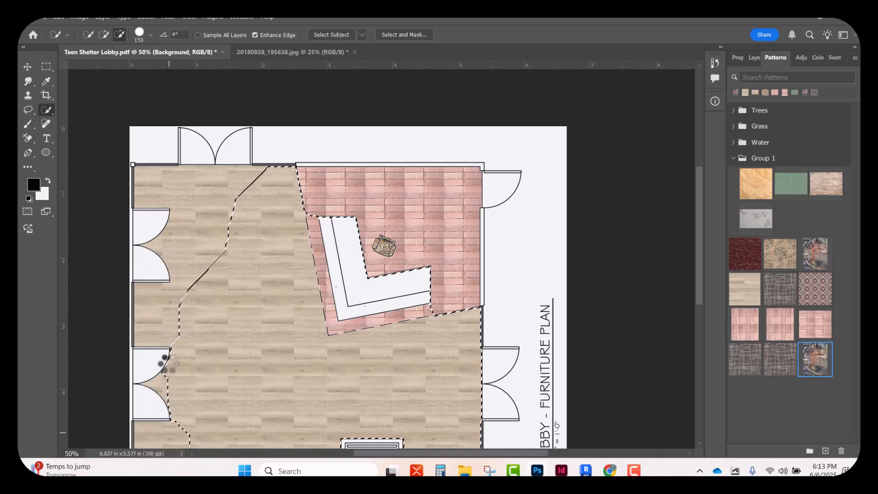
Subtract the lower lobby floor and the brick strip in front of the desk from the selection
scroll(166, 359, "down", 5)
mouse_move(140, 344)
left_mouse_down()
mouse_move(137, 385)
mouse_move(193, 397)
mouse_move(216, 378)
mouse_move(209, 355)
mouse_move(185, 343)
mouse_move(175, 257)
mouse_move(212, 187)
mouse_move(223, 140)
mouse_move(238, 339)
mouse_move(223, 296)
mouse_move(228, 248)
mouse_move(204, 233)
mouse_move(217, 300)
mouse_move(290, 408)
left_mouse_up()
mouse_move(338, 388)
left_mouse_down()
mouse_move(310, 418)
mouse_move(309, 373)
mouse_move(350, 382)
mouse_move(349, 333)
mouse_move(494, 402)
mouse_move(441, 364)
left_mouse_up()
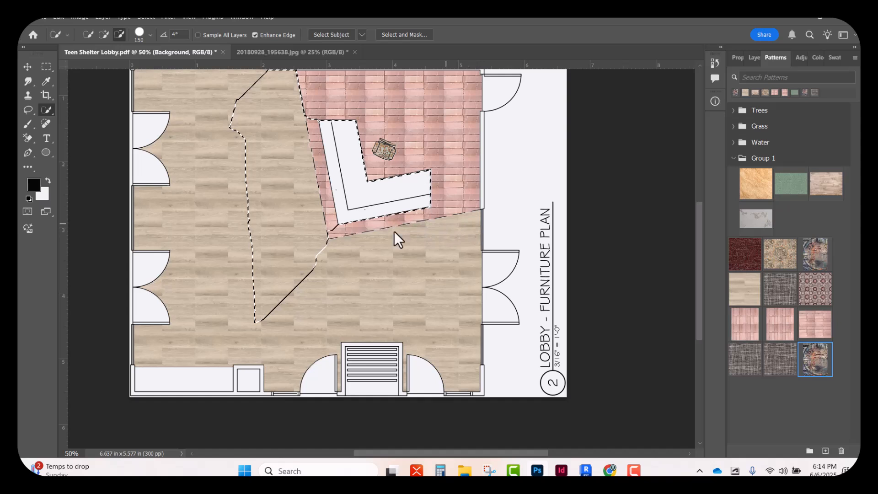
Subtract the remaining lobby floor patches so that only the reception desk stays selected
mouse_move(325, 247)
left_mouse_down()
mouse_move(303, 285)
mouse_move(313, 270)
mouse_move(257, 328)
mouse_move(245, 244)
left_mouse_up()
scroll(256, 301, "up", 1)
mouse_move(269, 317)
left_mouse_down()
mouse_move(315, 256)
mouse_move(296, 234)
mouse_move(274, 234)
left_mouse_up()
scroll(273, 236, "up", 1)
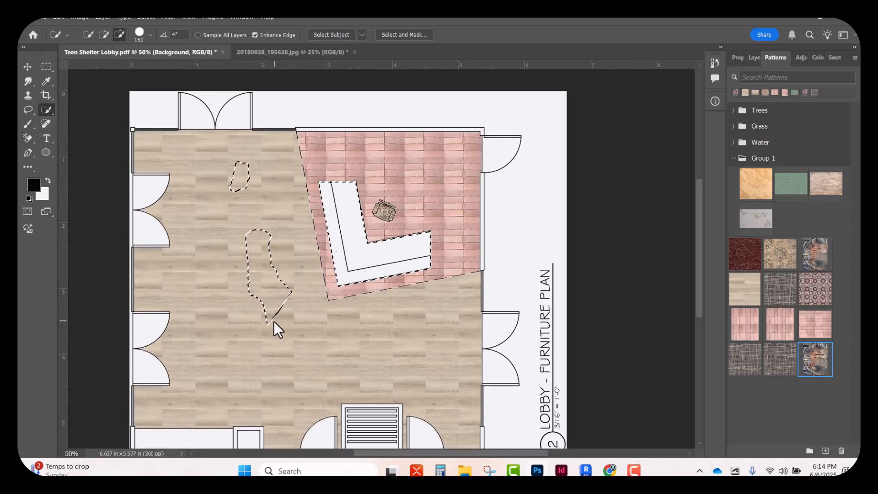
left_click_drag(273, 321, 246, 221)
left_click_drag(238, 168, 282, 273)
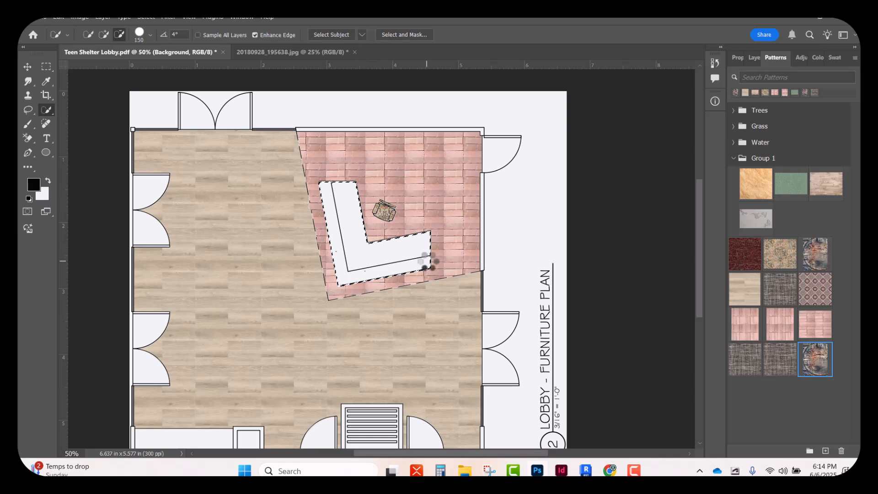
Fill the selected reception desk with the smaller-scale carved relief mural pattern
left_click_drag(817, 366, 366, 249)
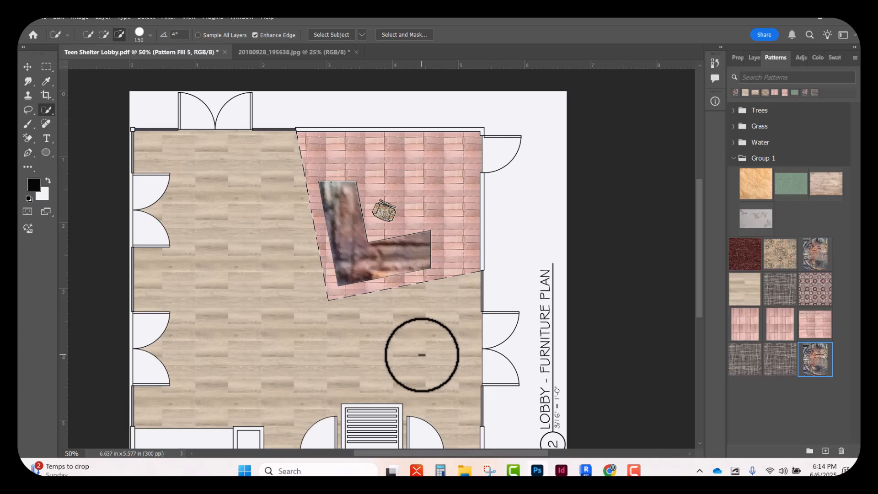
key("ctrl+z")
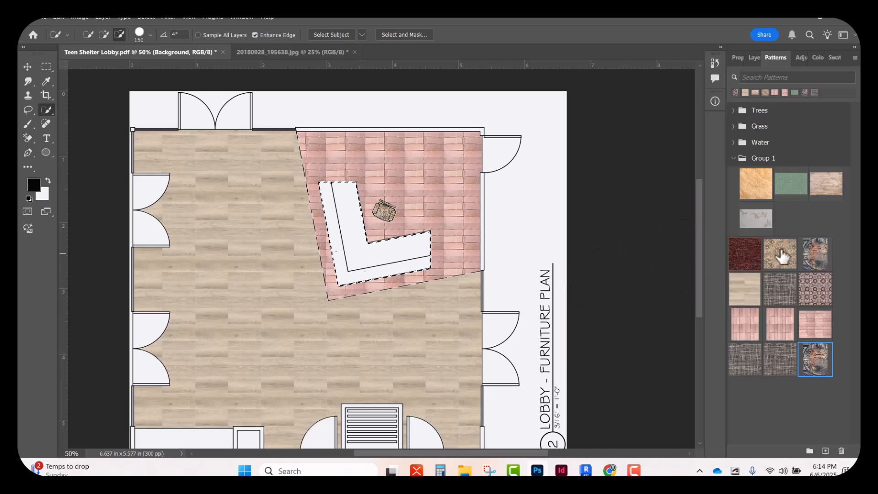
left_click_drag(817, 256, 361, 256)
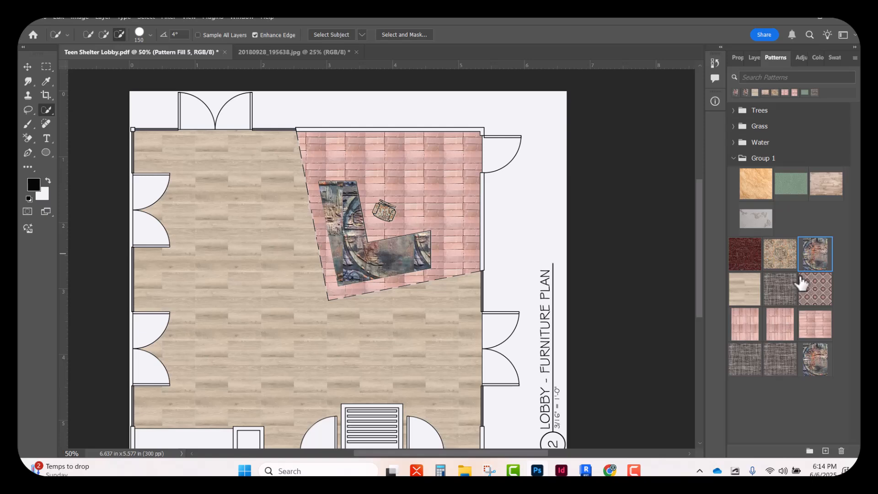
key("ctrl+plus")
key("ctrl+plus")
key("ctrl+plus")
scroll(429, 245, "up", 10)
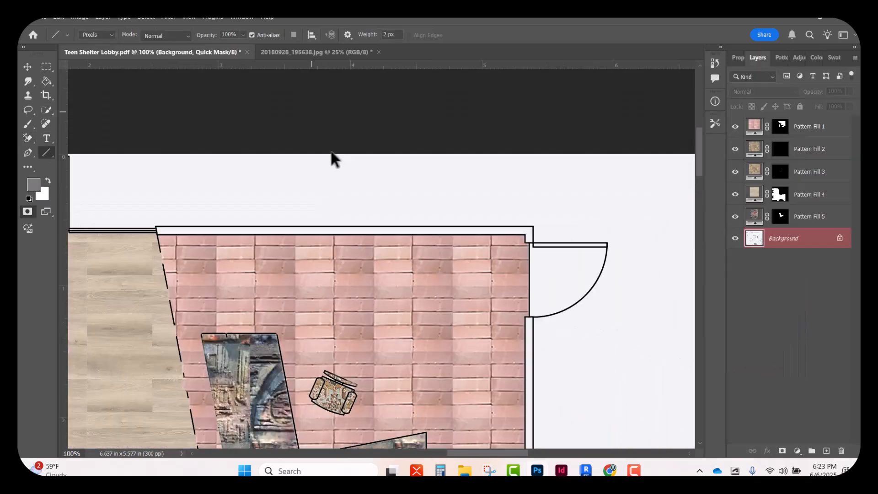
key("ctrl+minus")
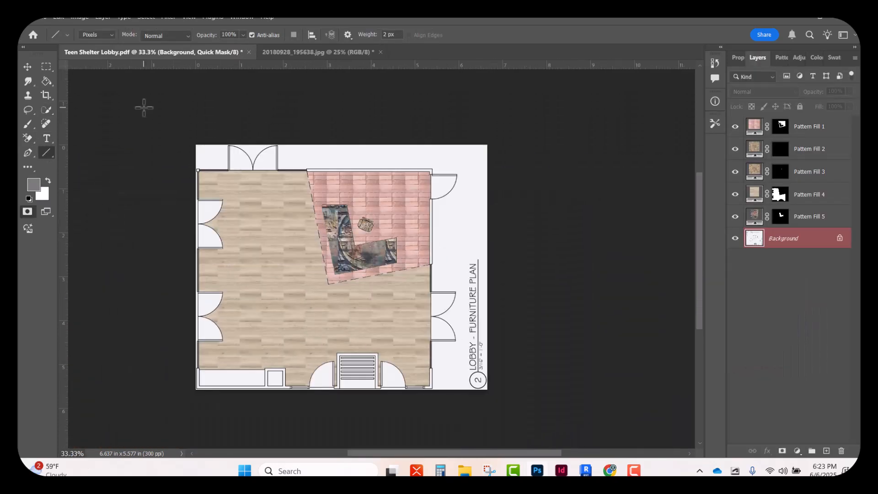